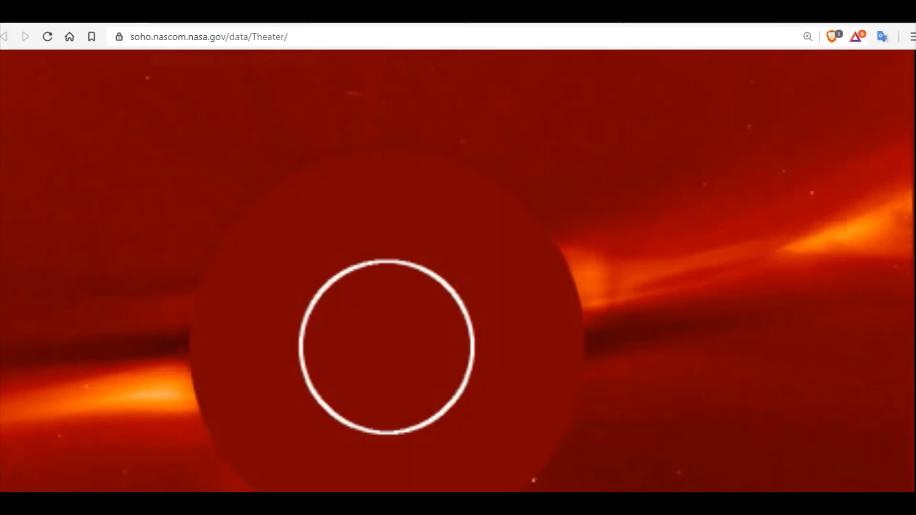
Step: Review the DSCOVR solar wind, GOES X-ray flux and Enlil pages, ending on the Kp index chart
{"action": "left_click", "coordinate": [344, 10]}
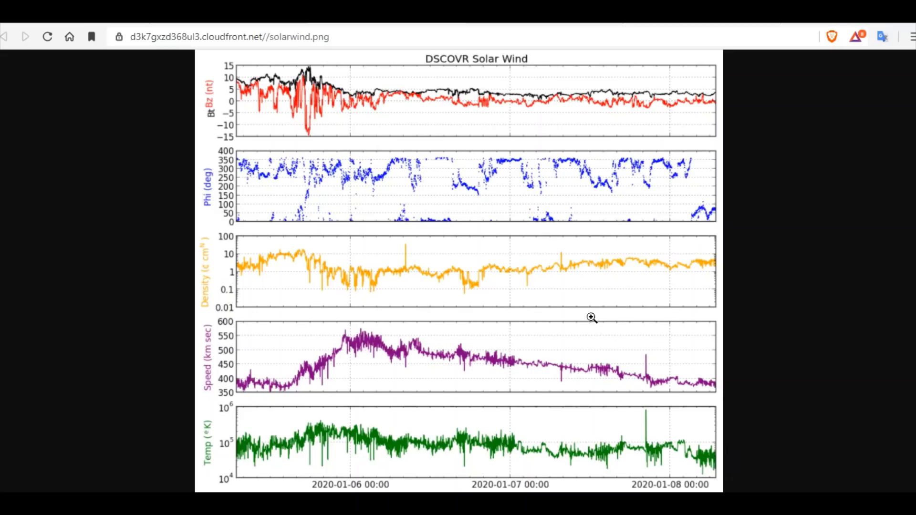
{"action": "key", "text": "ctrl+Tab"}
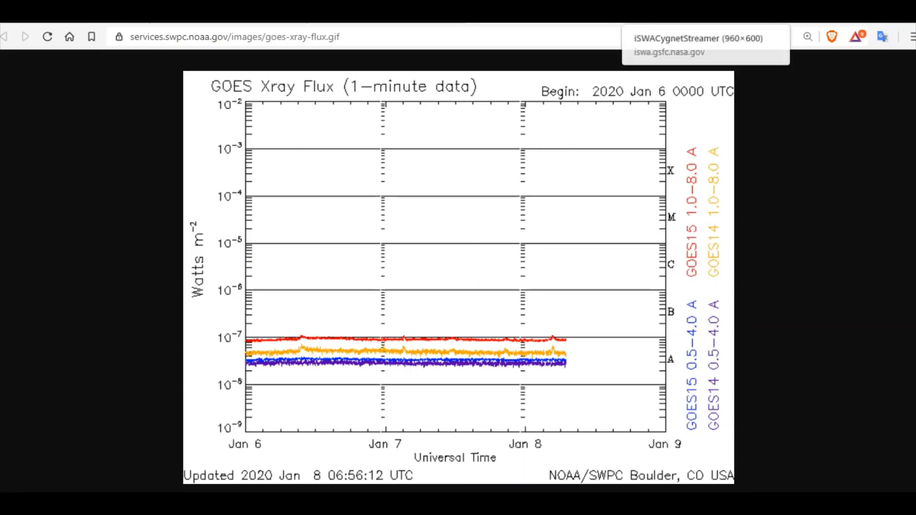
{"action": "key", "text": "ctrl+Tab"}
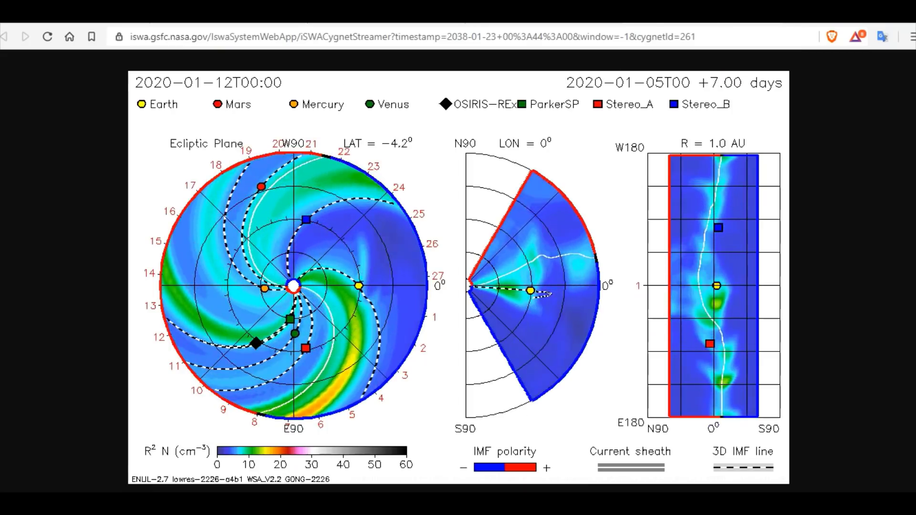
{"action": "key", "text": "ctrl+Tab"}
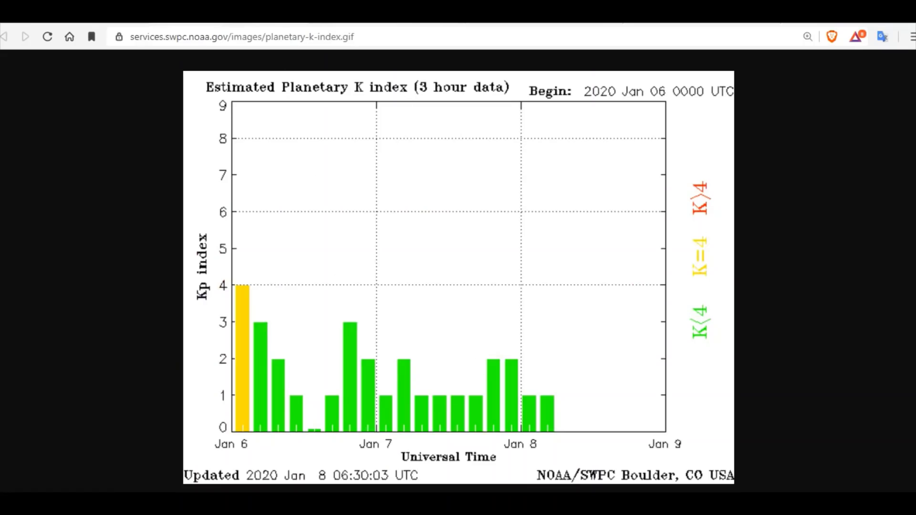
Step: Return to the iSWA Cygnet Streamer tab and watch the WSA-Enlil CME animation for January 5–11, 2020
{"action": "left_click", "coordinate": [688, 21]}
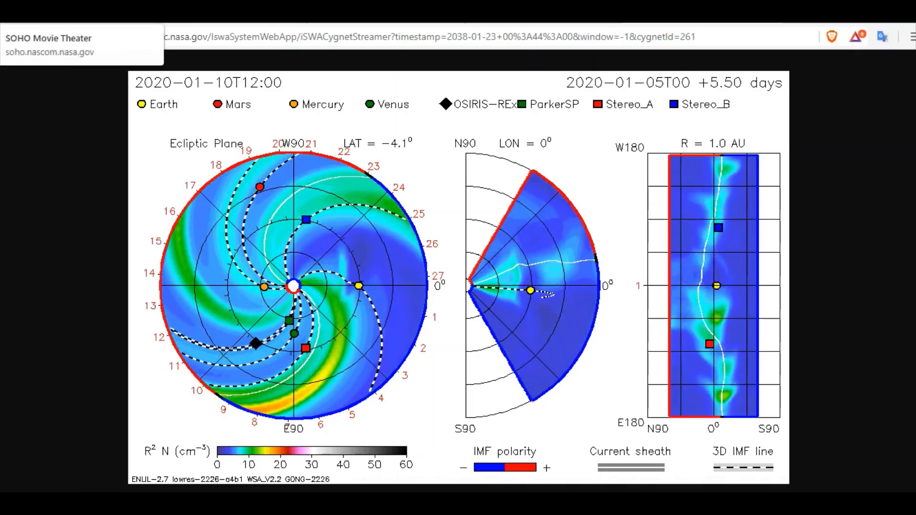
Step: Switch back to the SOHO Movie Theater tab and watch the red LASCO coronagraph CME movie
{"action": "key", "text": "ctrl+Tab"}
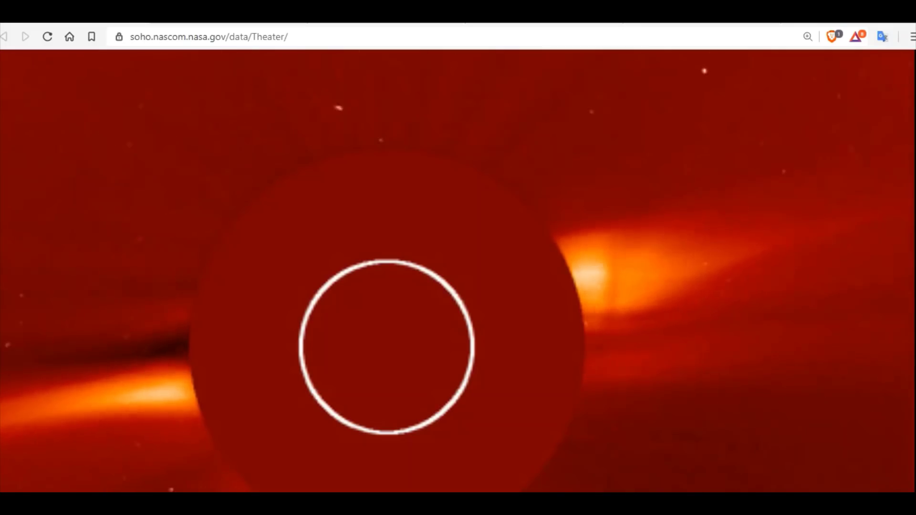